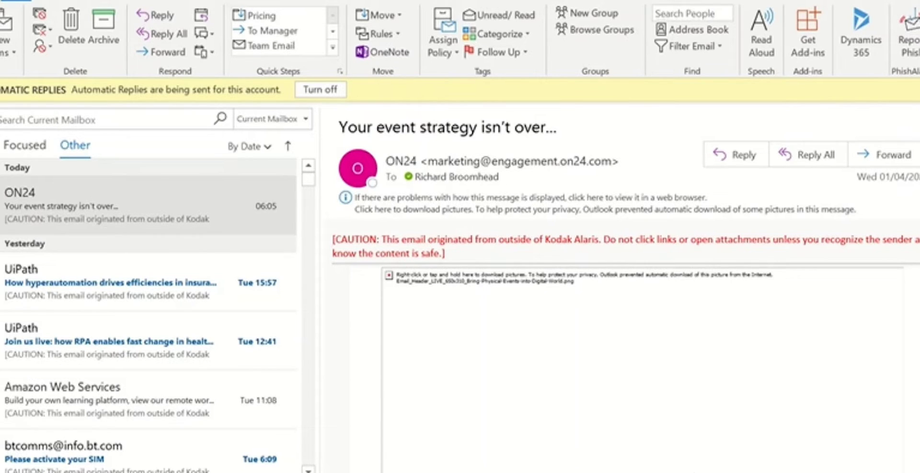
Open the configuration window of the Smart Touch scanning utility running in the background
{"action": "right_click", "coordinate": [724, 472]}
{"action": "left_click", "coordinate": [726, 472]}
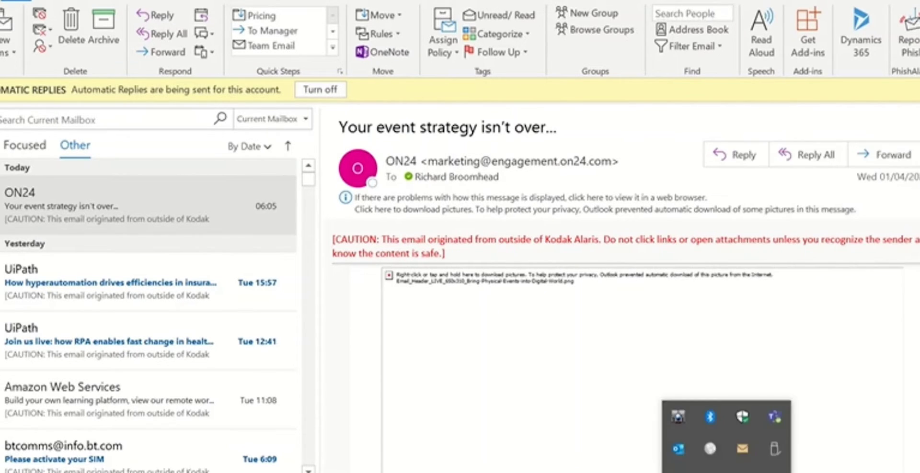
{"action": "right_click", "coordinate": [775, 449]}
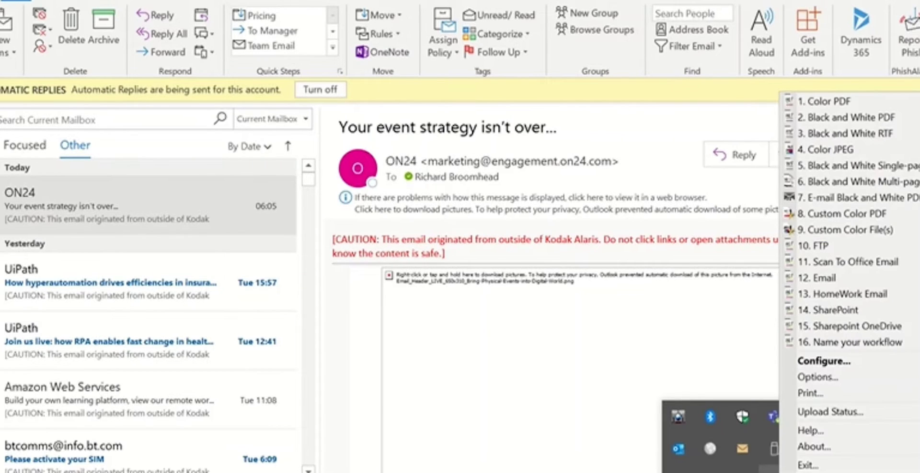
{"action": "left_click", "coordinate": [823, 362]}
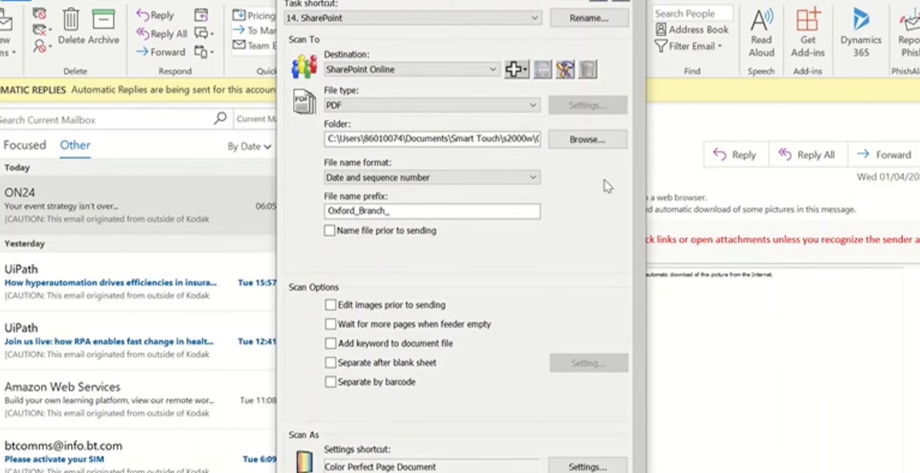
Create a new task shortcut named "My EMail" with the default PDF graphic
{"action": "left_click", "coordinate": [512, 19]}
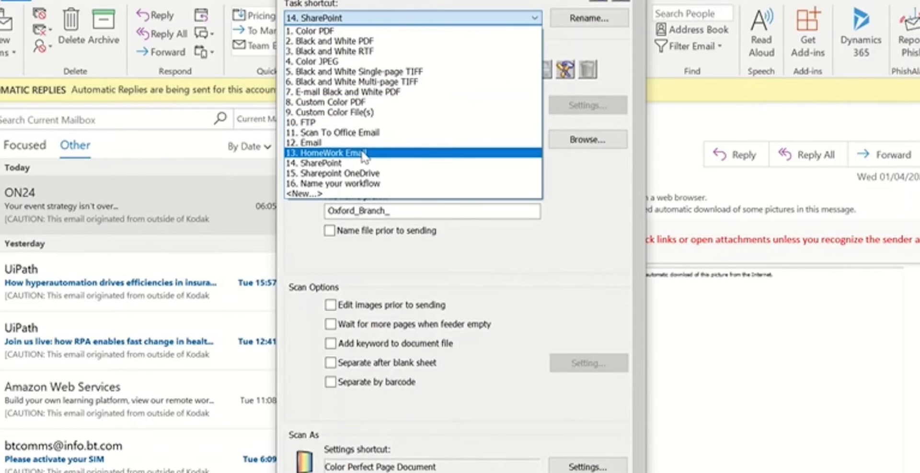
{"action": "left_click", "coordinate": [304, 194]}
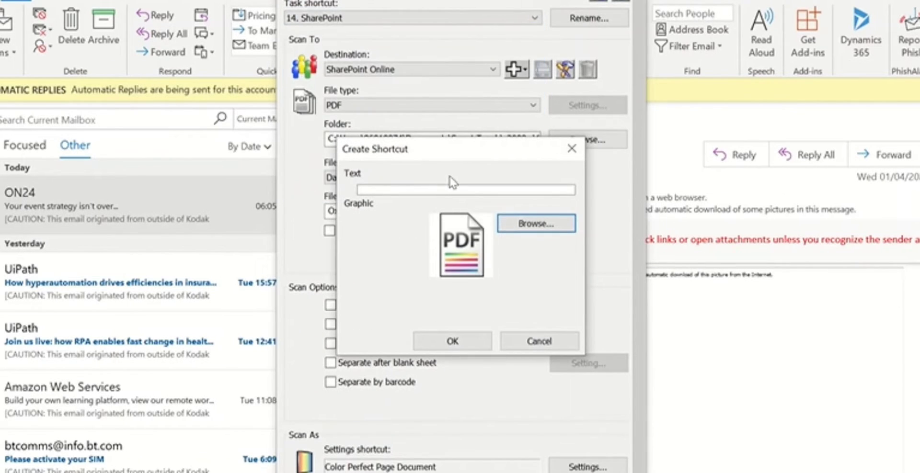
{"action": "left_click", "coordinate": [414, 190]}
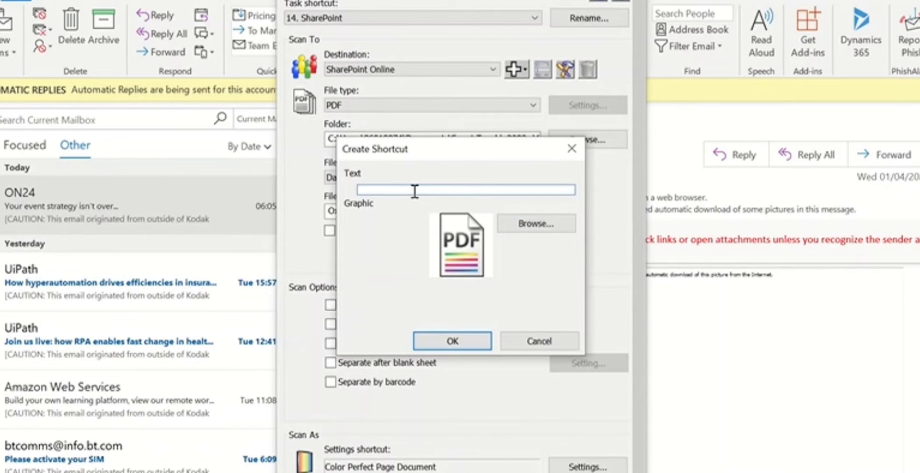
{"action": "type", "text": "My EMail"}
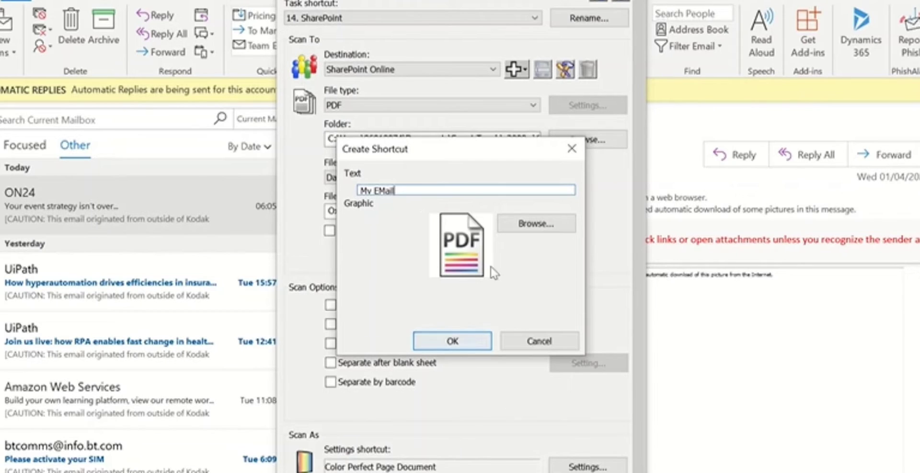
{"action": "left_click", "coordinate": [459, 343]}
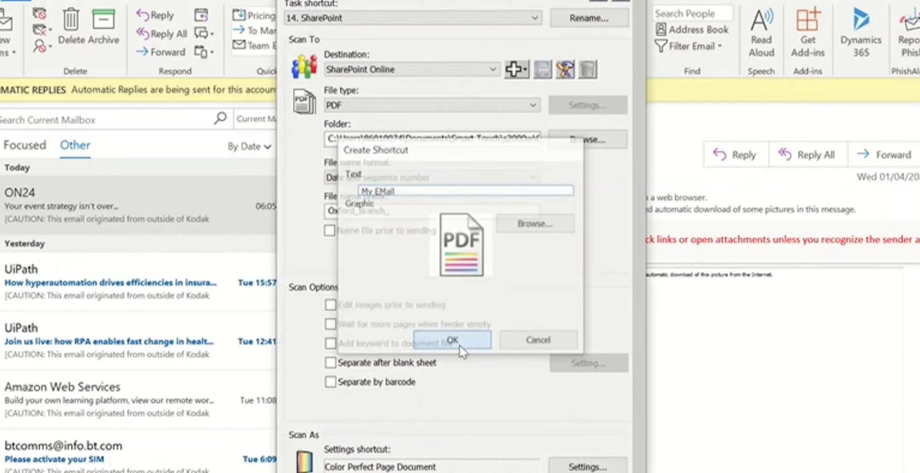
Set the My EMail shortcut's destination to E-mail and its file type to PDF
{"action": "left_click", "coordinate": [434, 70]}
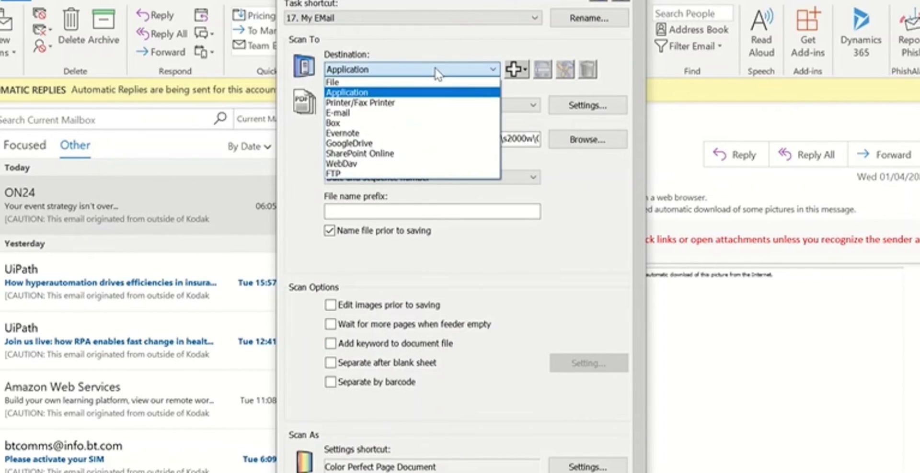
{"action": "left_click", "coordinate": [392, 122]}
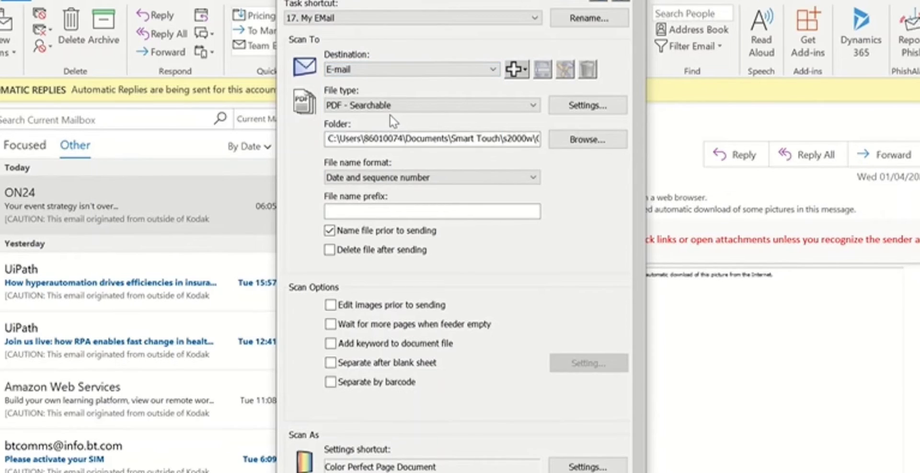
{"action": "left_click", "coordinate": [389, 106]}
{"action": "scroll", "coordinate": [385, 116], "scroll_direction": "up", "scroll_amount": 1}
{"action": "left_click", "coordinate": [370, 129]}
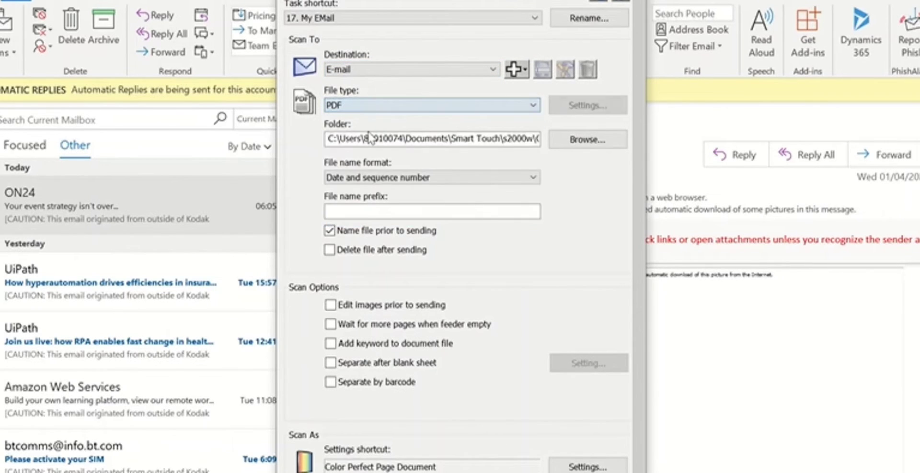
Turn off naming the file prior to sending and set the file name prefix to "Oxford_"
{"action": "left_click", "coordinate": [329, 231]}
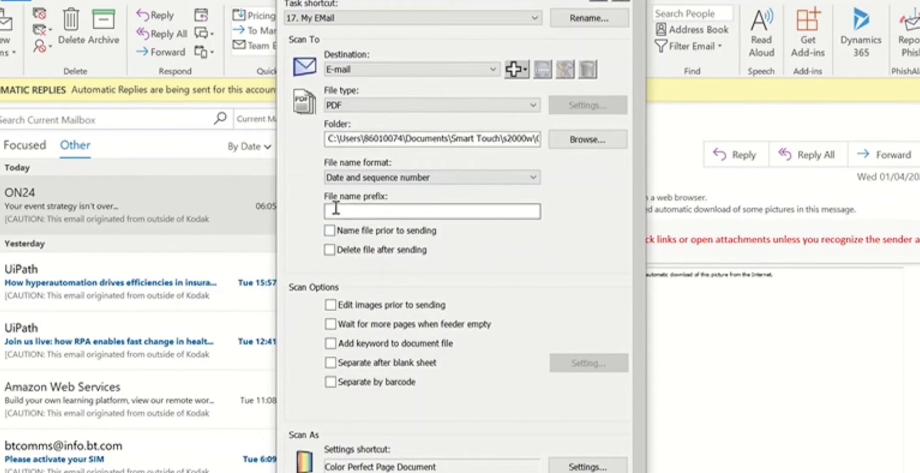
{"action": "left_click", "coordinate": [336, 207]}
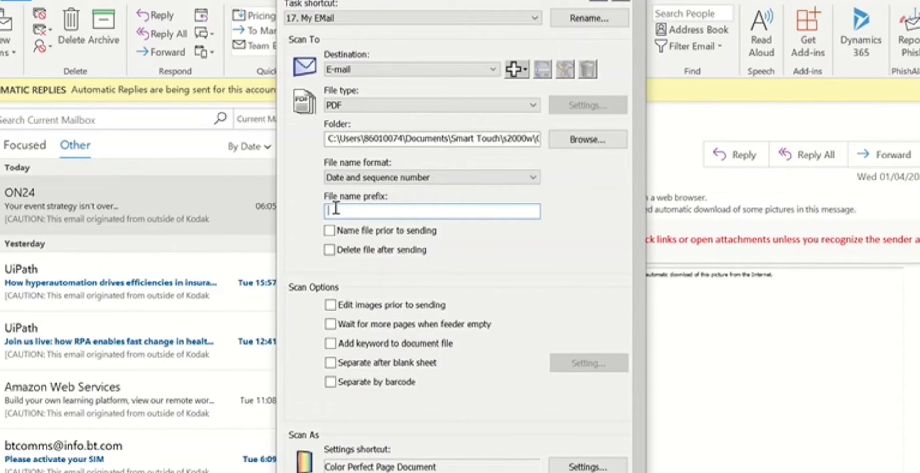
{"action": "type", "text": "Oxford_"}
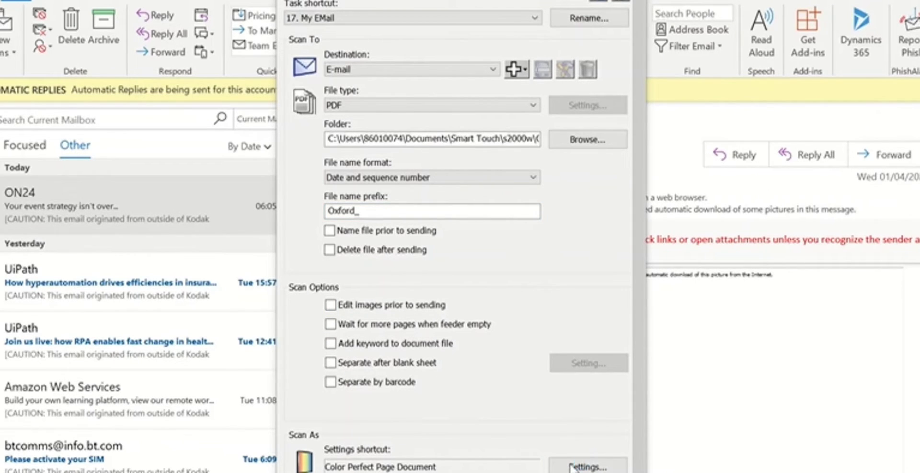
Choose Black and White Perfect Page Document as the shortcut's scan settings, and save the shortcut changes
{"action": "left_click", "coordinate": [572, 467]}
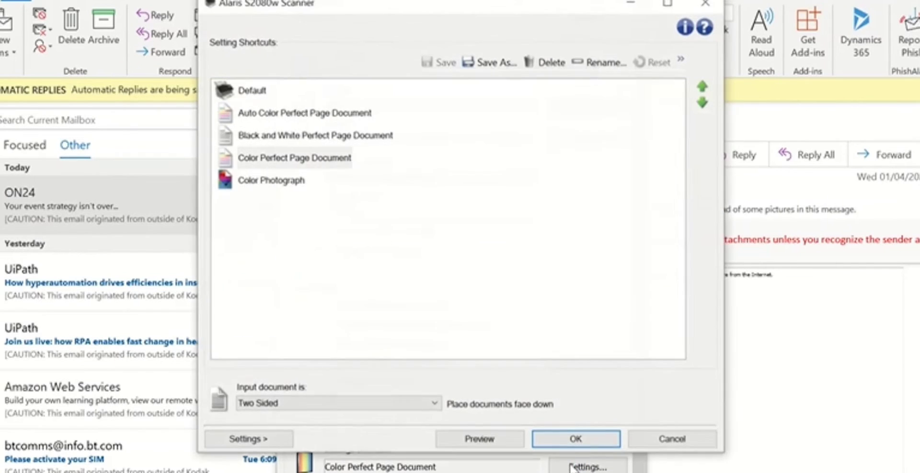
{"action": "left_click", "coordinate": [279, 136]}
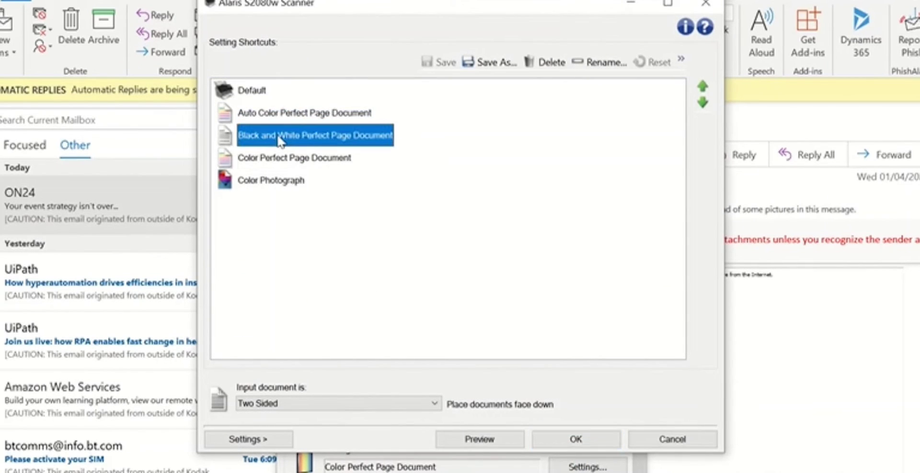
{"action": "left_click", "coordinate": [558, 443]}
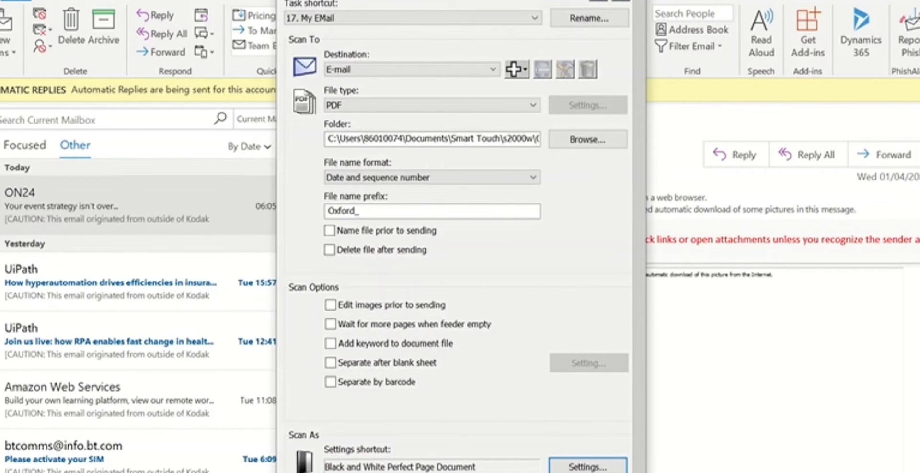
{"action": "key", "text": "Escape"}
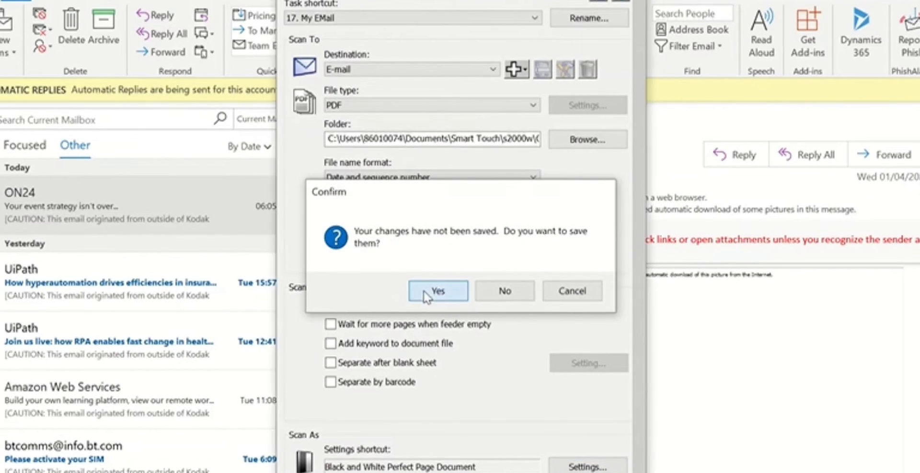
{"action": "left_click", "coordinate": [432, 233]}
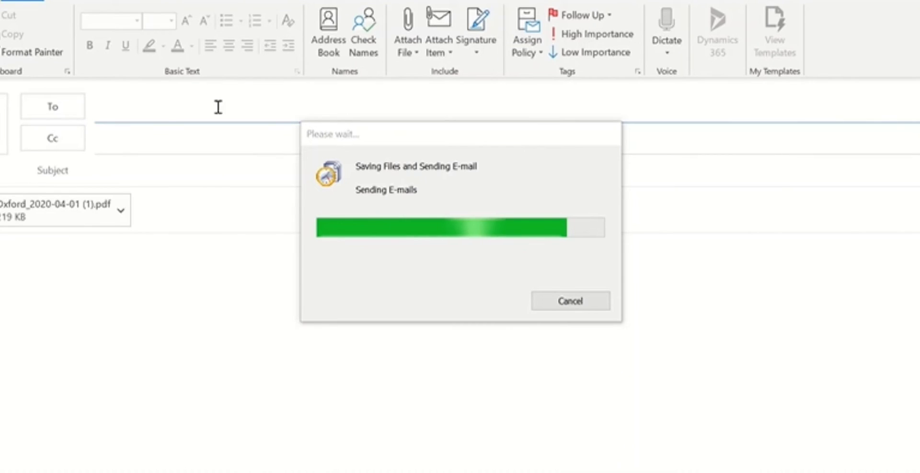
Address the email with the scanned PDF to the second recent contact and set the subject to "test email"
{"action": "left_click", "coordinate": [132, 111]}
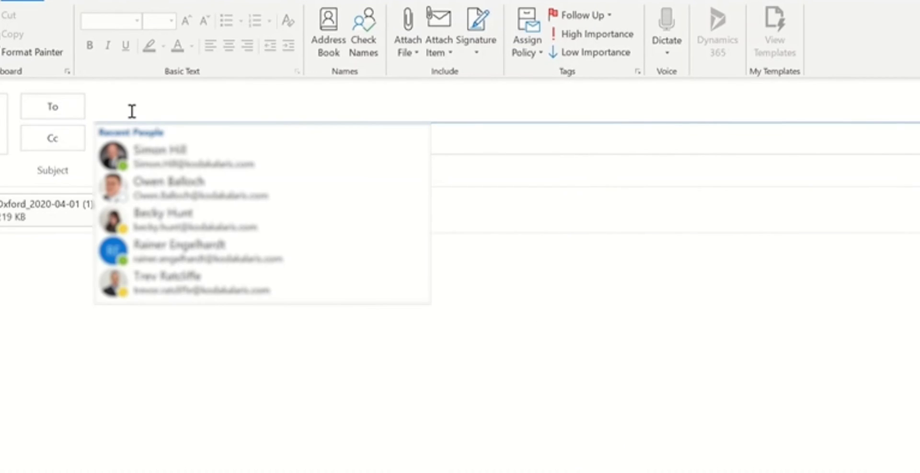
{"action": "left_click", "coordinate": [151, 196]}
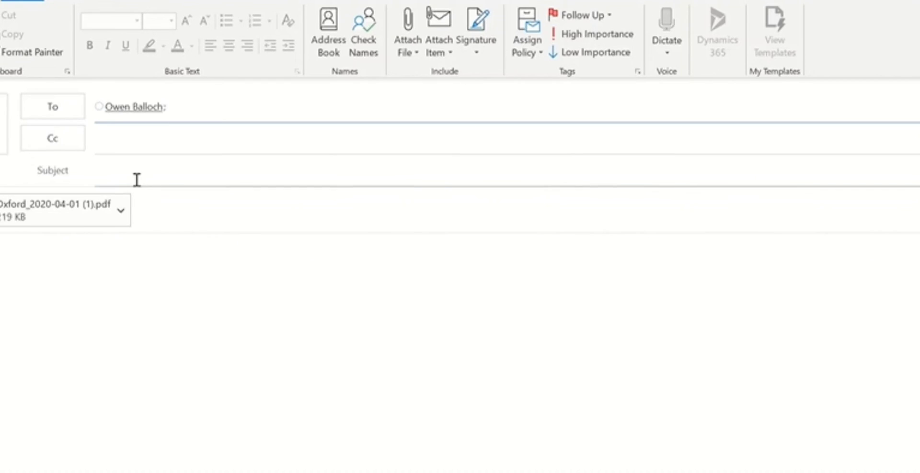
{"action": "left_click", "coordinate": [136, 180]}
{"action": "type", "text": "test"}
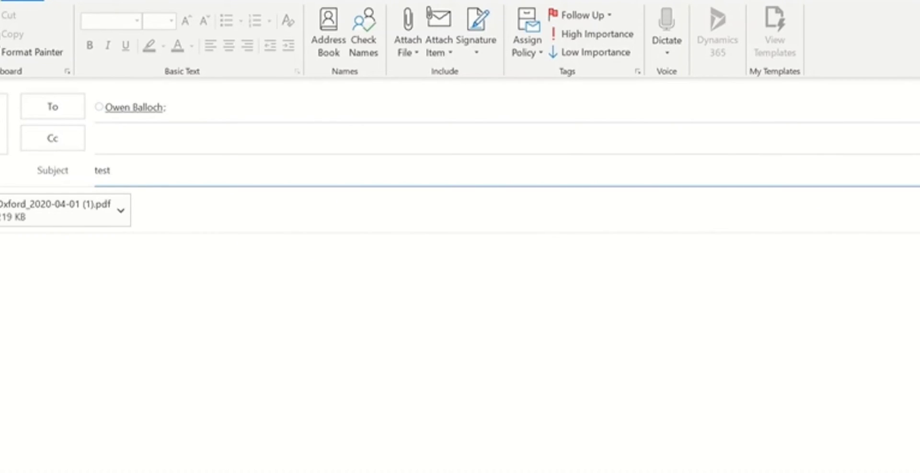
{"action": "type", "text": " email"}
Write "Here are the files that you need." in the body of the email
{"action": "key", "text": "Tab"}
{"action": "key", "text": "Tab"}
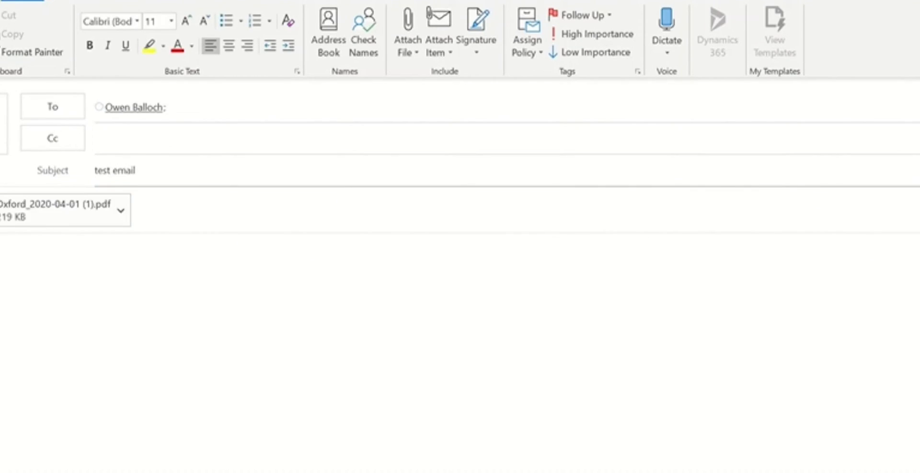
{"action": "key", "text": "Tab"}
{"action": "key", "text": "Tab"}
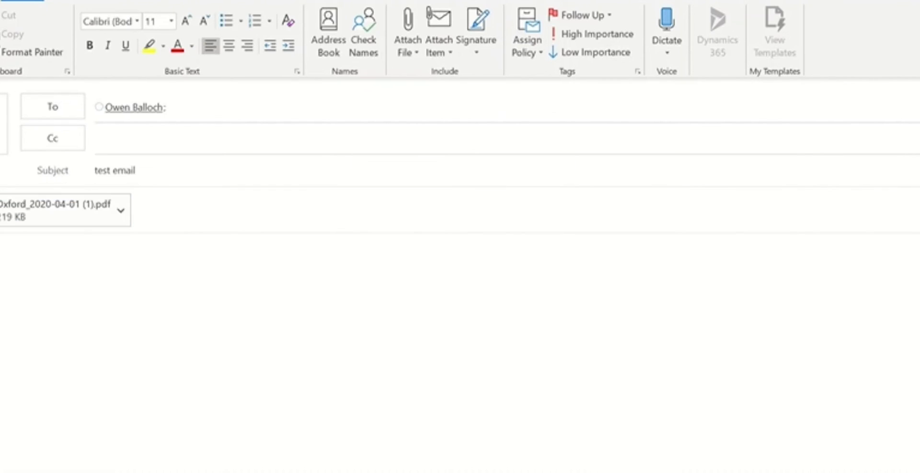
{"action": "type", "text": "Here are the files that you"}
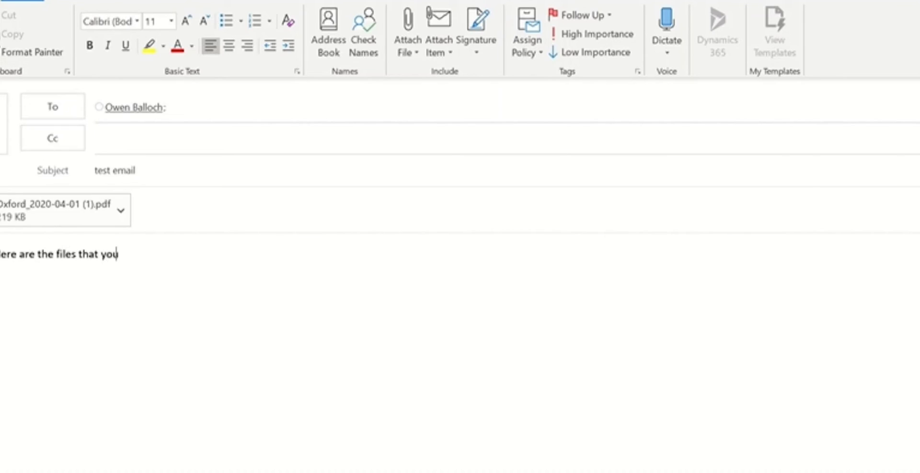
{"action": "type", "text": " need."}
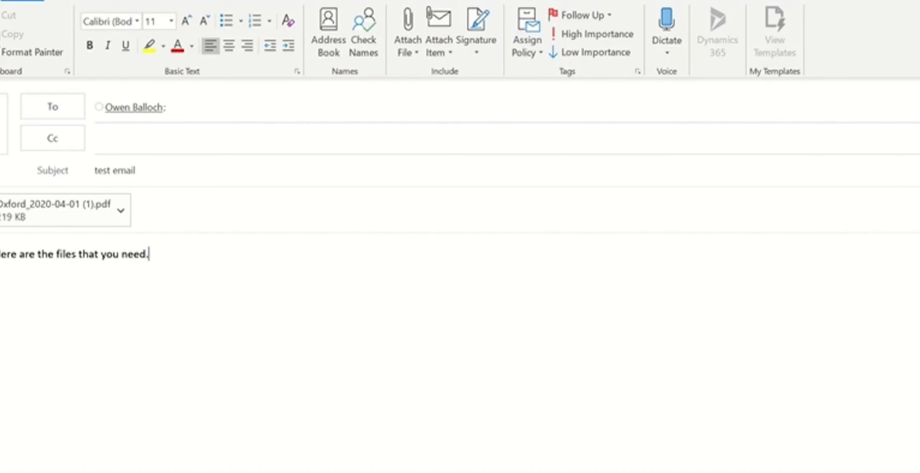